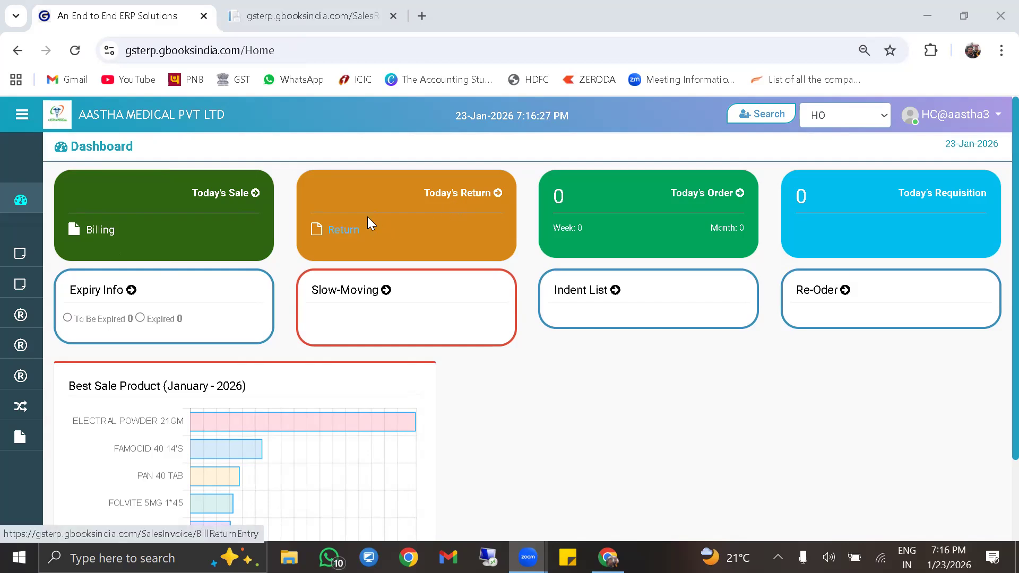
# Start a new bill return entry and look up the original CALPOL invoice number
pyautogui.click(338, 230)
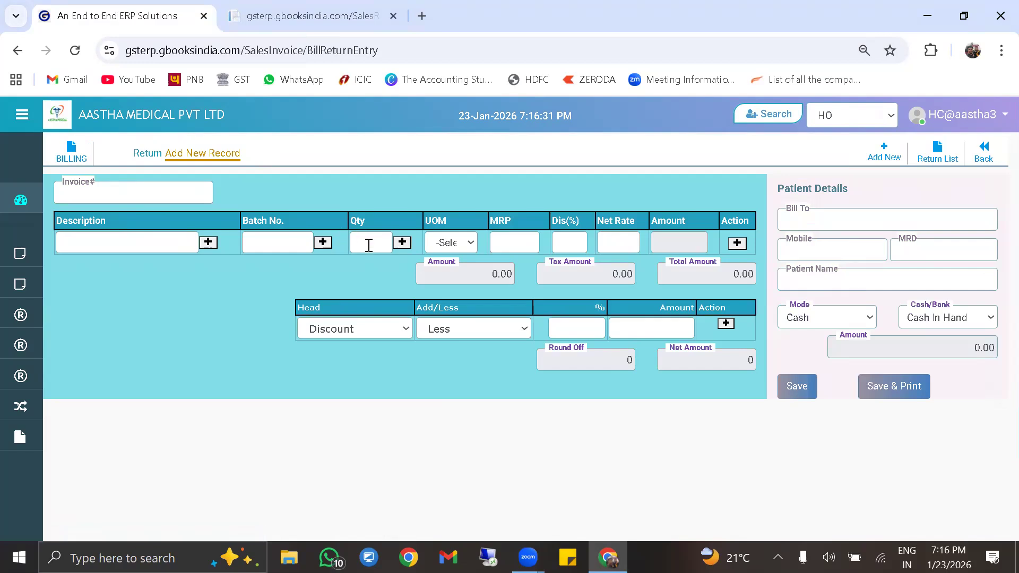
pyautogui.click(99, 197)
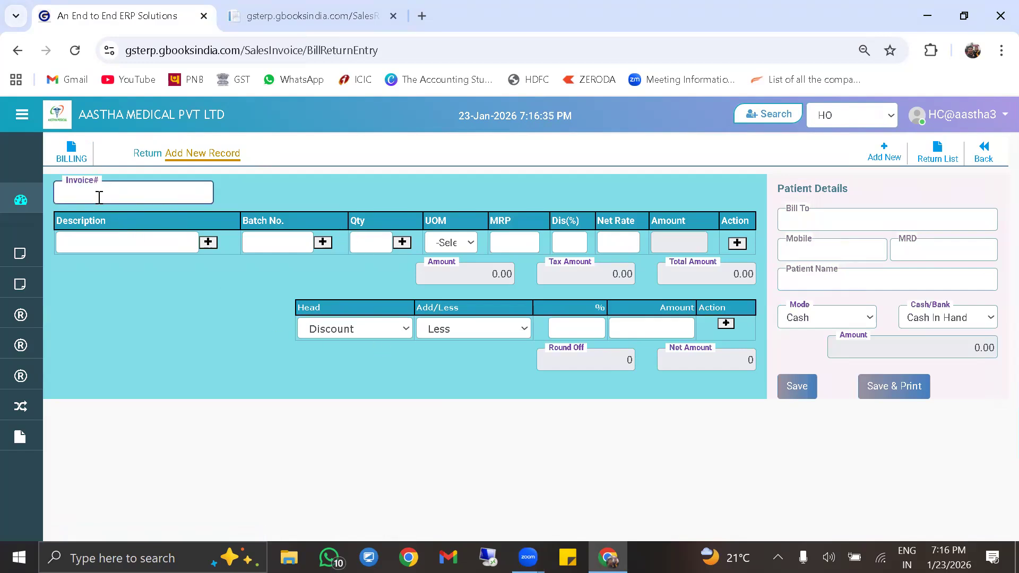
pyautogui.click(302, 29)
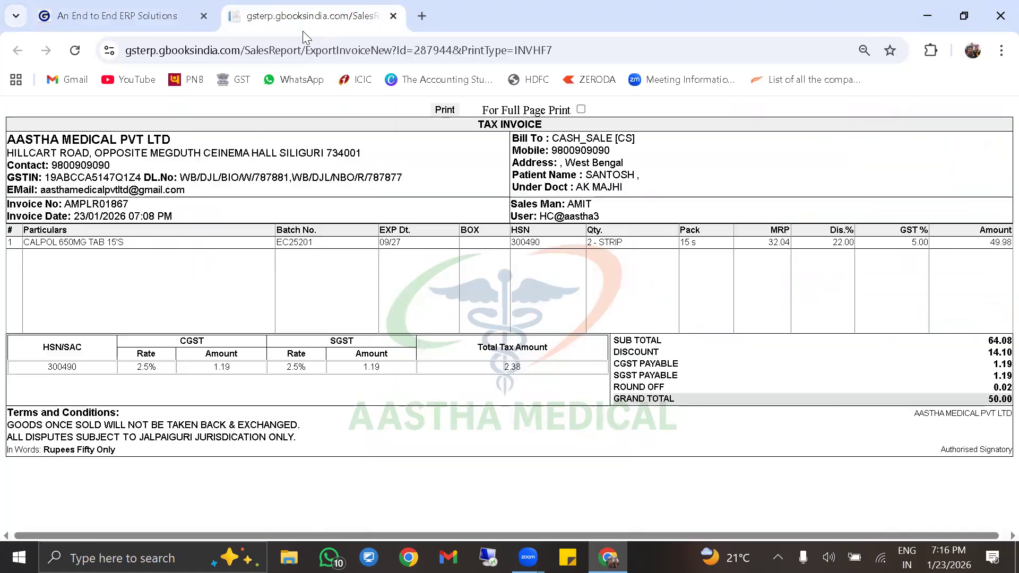
pyautogui.moveTo(64, 204); pyautogui.dragTo(126, 204)
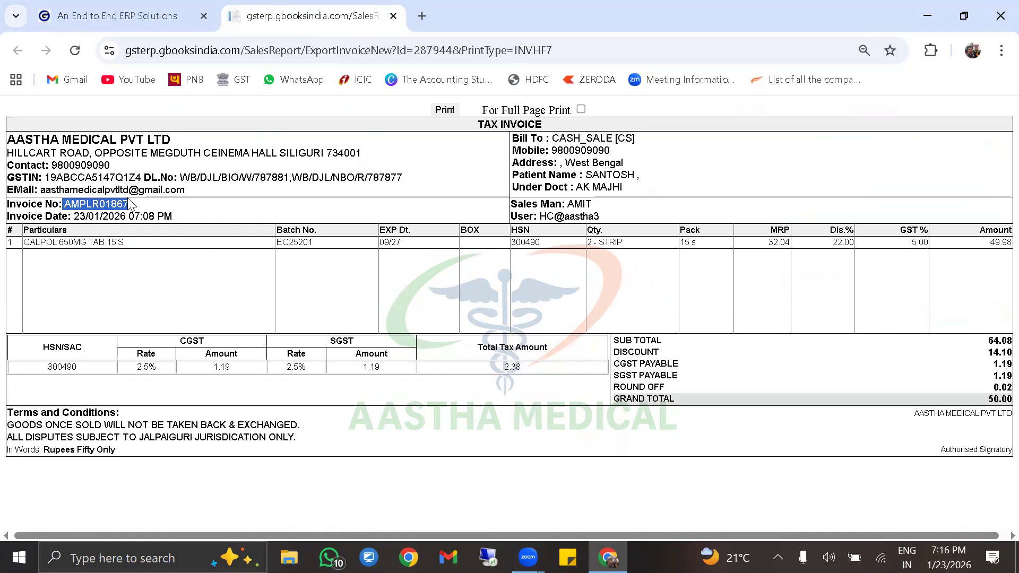
pyautogui.click(136, 214)
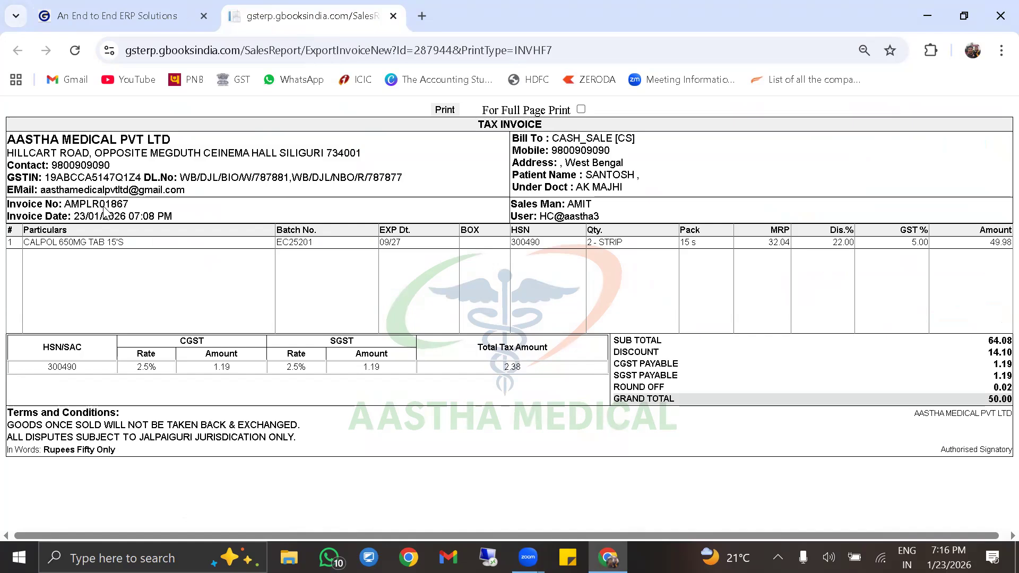
pyautogui.click(129, 16)
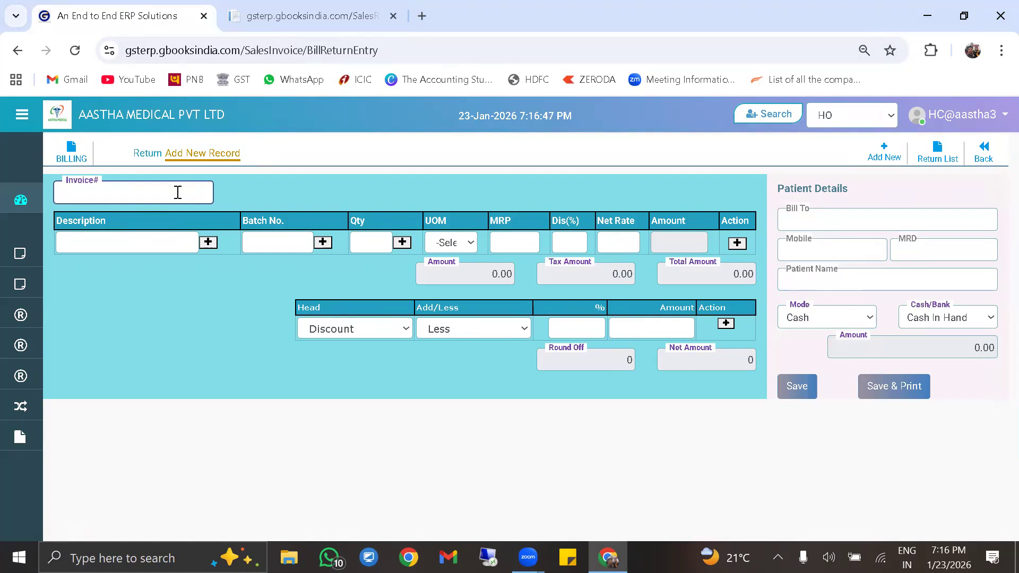
# Load invoice 018's items and set CALPOL 650MG TAB 15'S return quantity from 2 to 1
pyautogui.write('018')
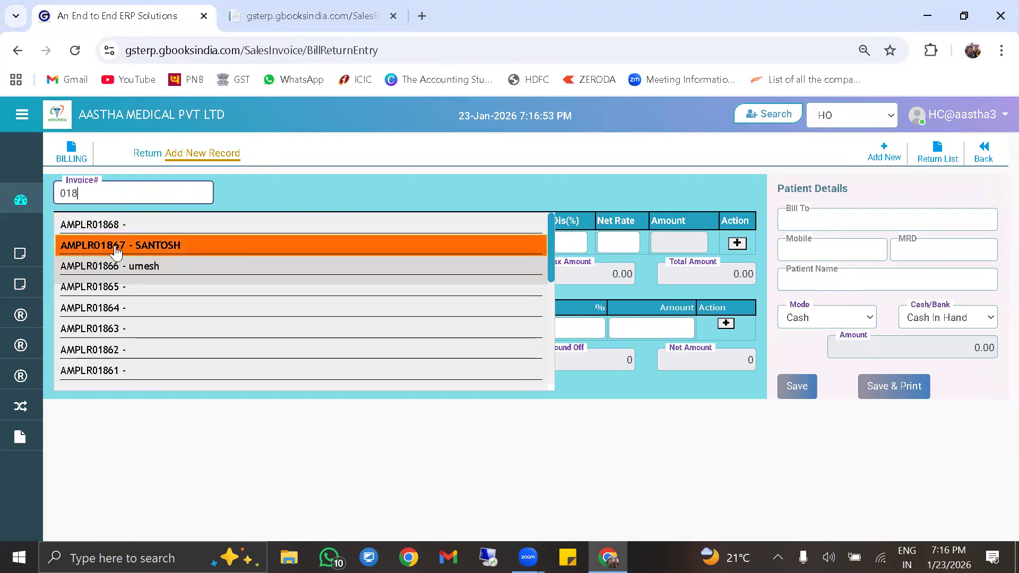
pyautogui.click(183, 247)
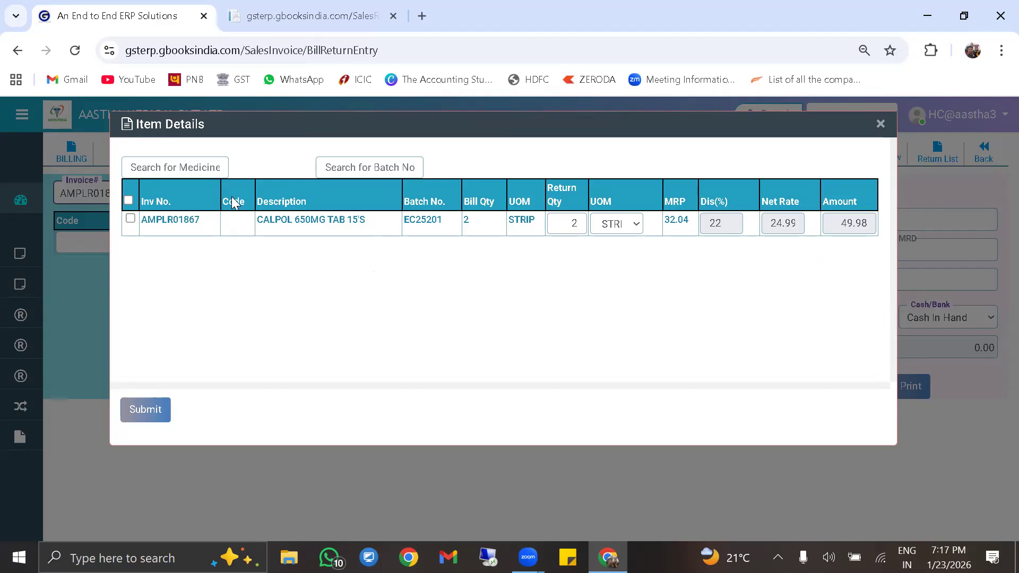
pyautogui.click(131, 219)
pyautogui.click(580, 223)
pyautogui.doubleClick(580, 223)
pyautogui.press('BackSpace')
pyautogui.write('1')
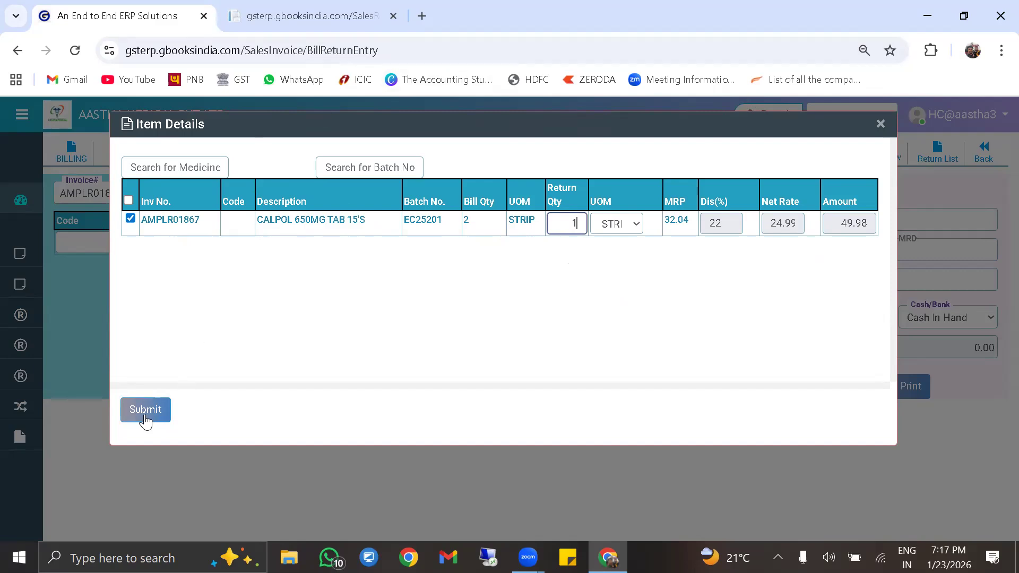
# Add the one-strip CALPOL return to the form, then reload the page to blank it
pyautogui.click(145, 410)
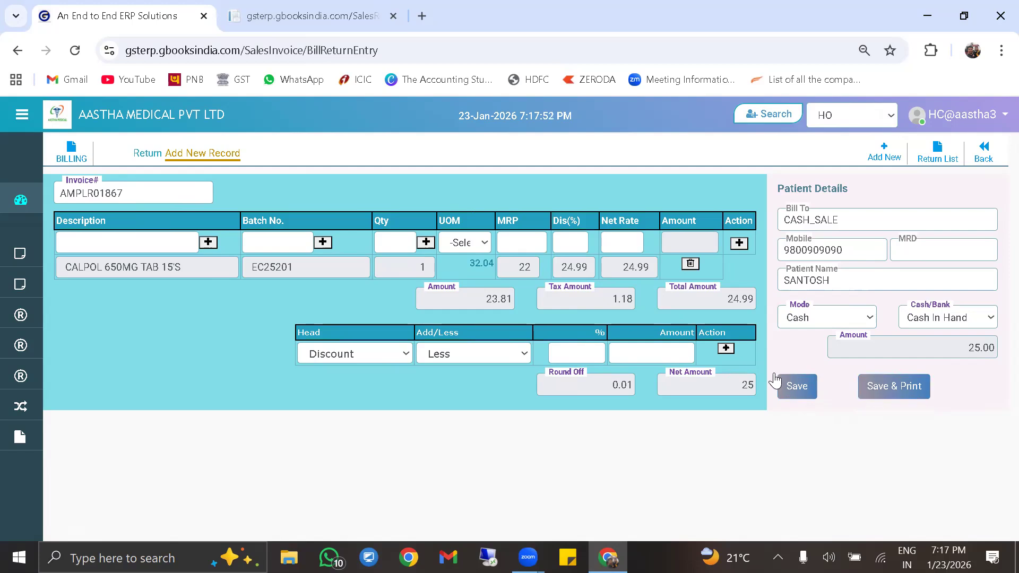
pyautogui.click(72, 54)
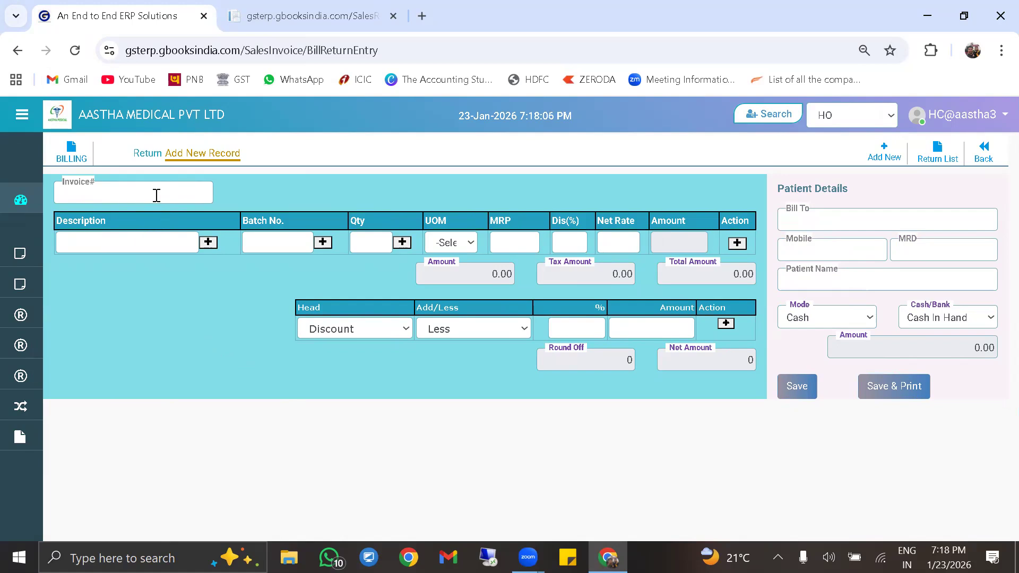
# Pick CALPOL 650MG TAB 15'S, batch EC25201, as the return line's item
pyautogui.click(162, 249)
pyautogui.write('CALPOL')
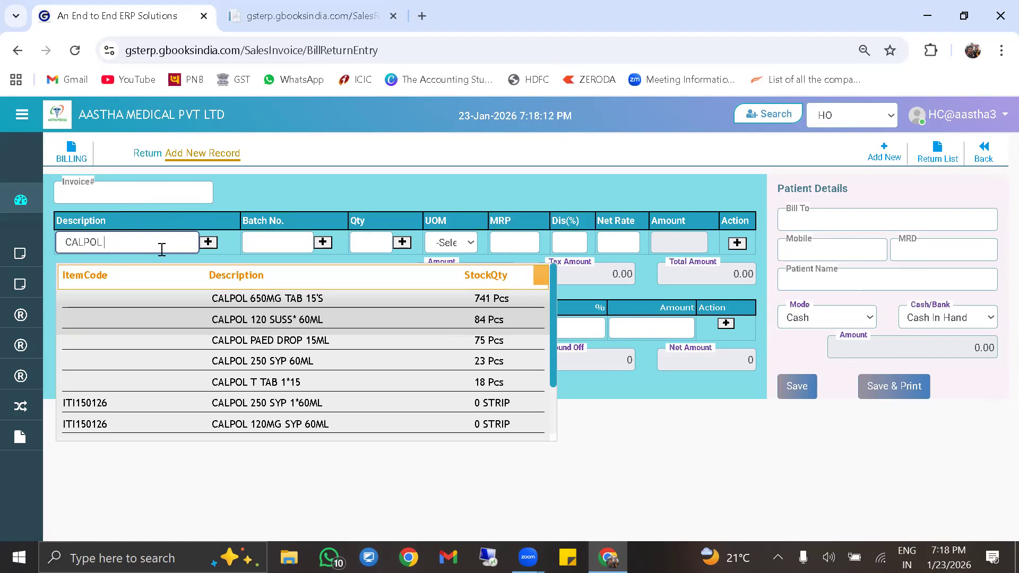
pyautogui.press('Down')
pyautogui.press('Down')
pyautogui.press('Up')
pyautogui.press('Return')
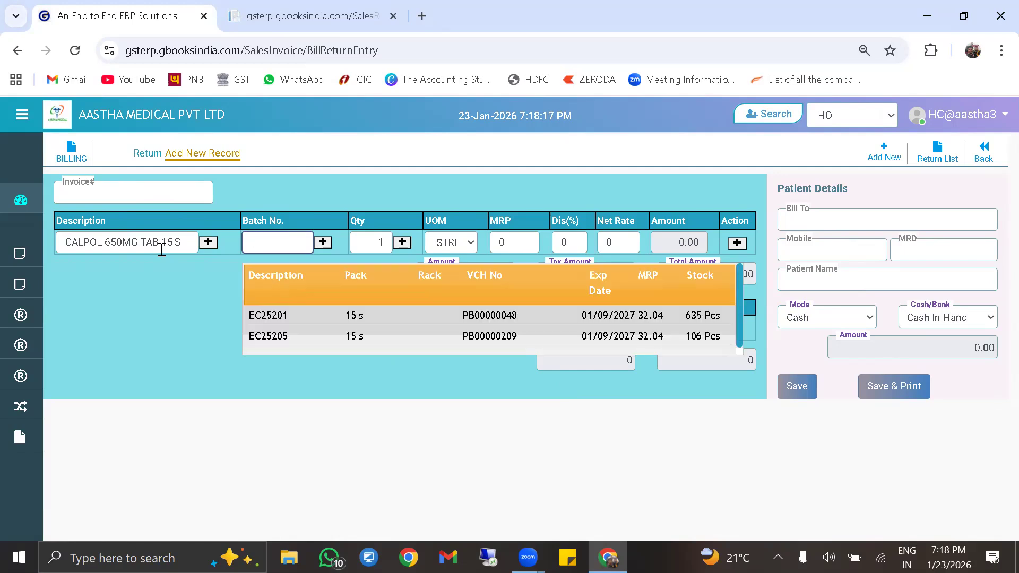
pyautogui.press('Down')
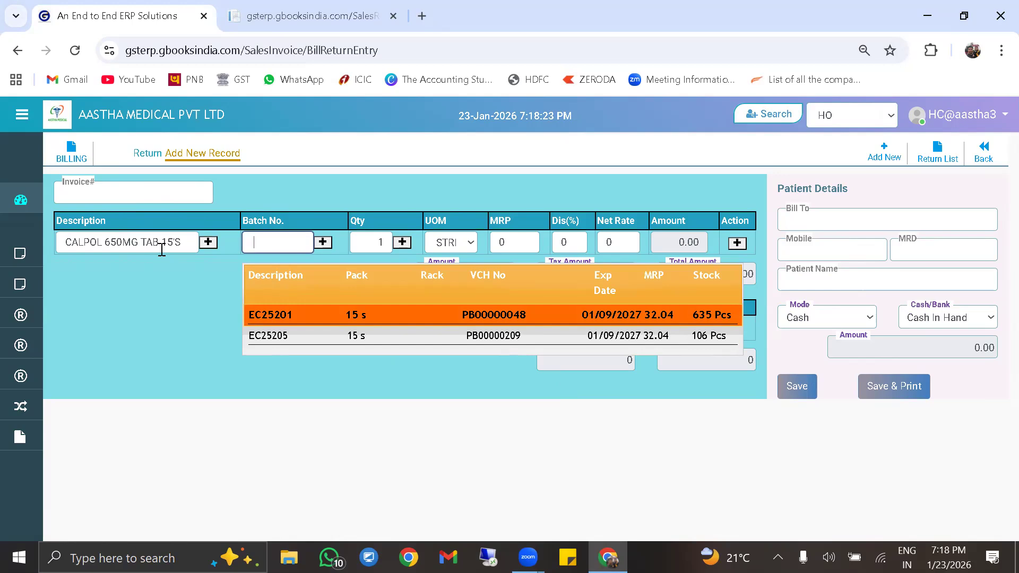
pyautogui.press('Return')
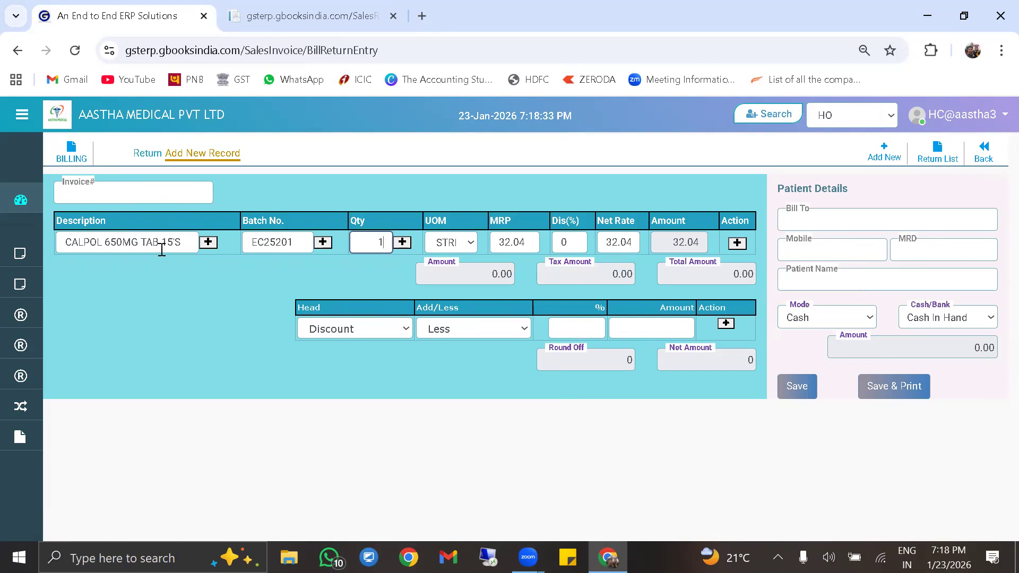
# Set quantity 2 and discount 22%, then add the CALPOL line to the return
pyautogui.press('BackSpace')
pyautogui.write('2')
pyautogui.press('Tab')
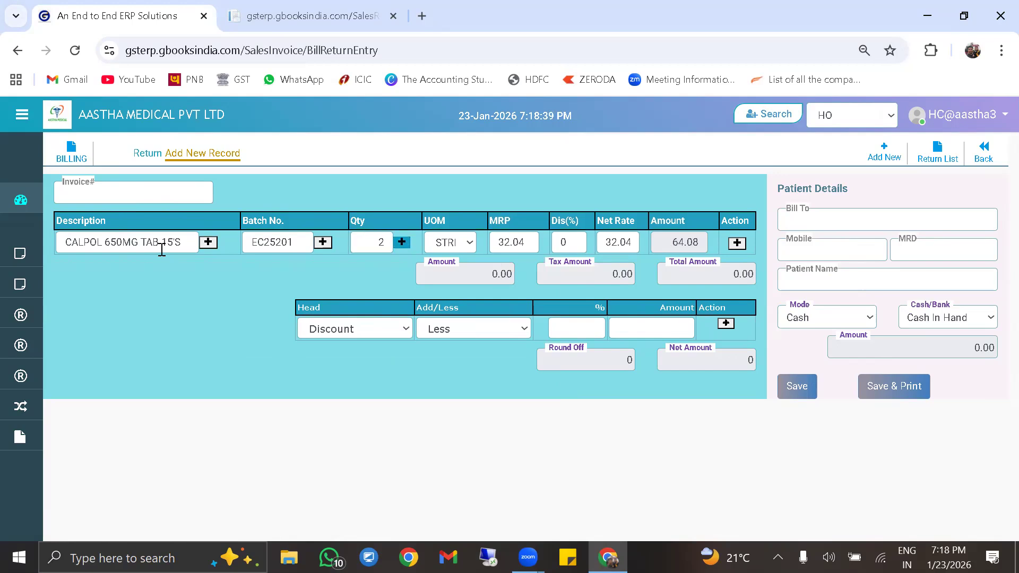
pyautogui.press('Tab')
pyautogui.press('Tab')
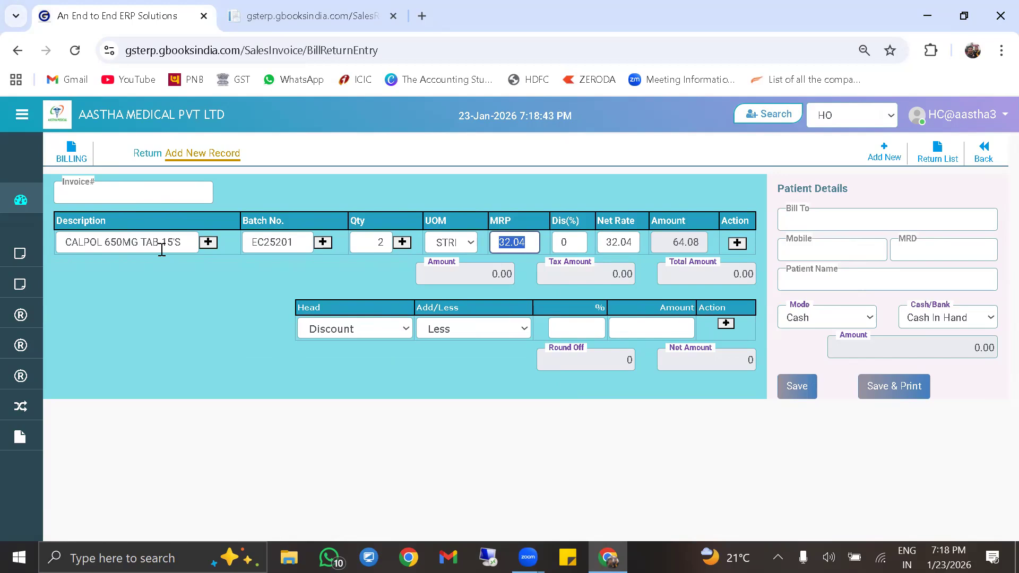
pyautogui.press('Tab')
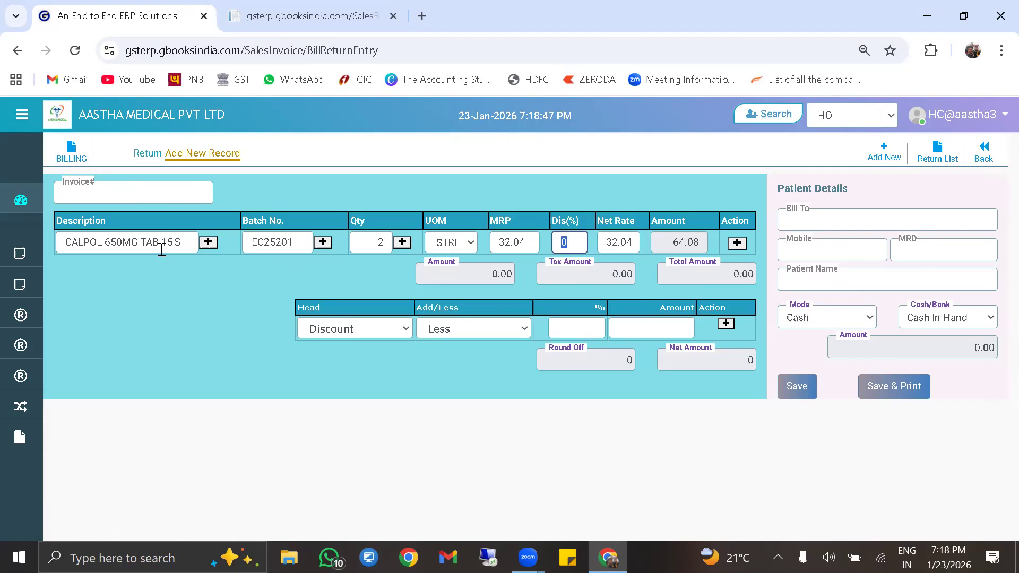
pyautogui.write('22')
pyautogui.press('Tab')
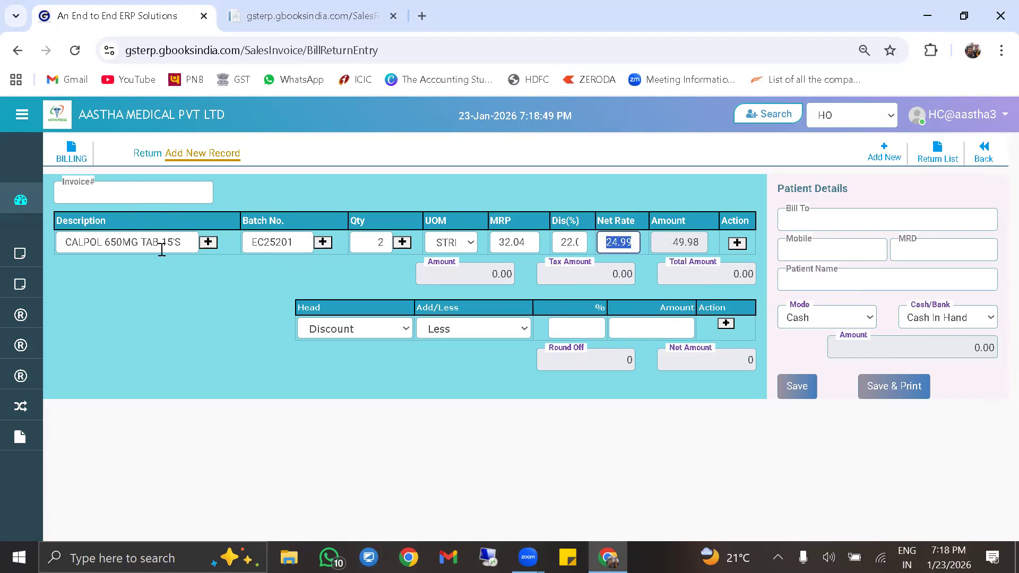
pyautogui.press('Tab')
pyautogui.press('Tab')
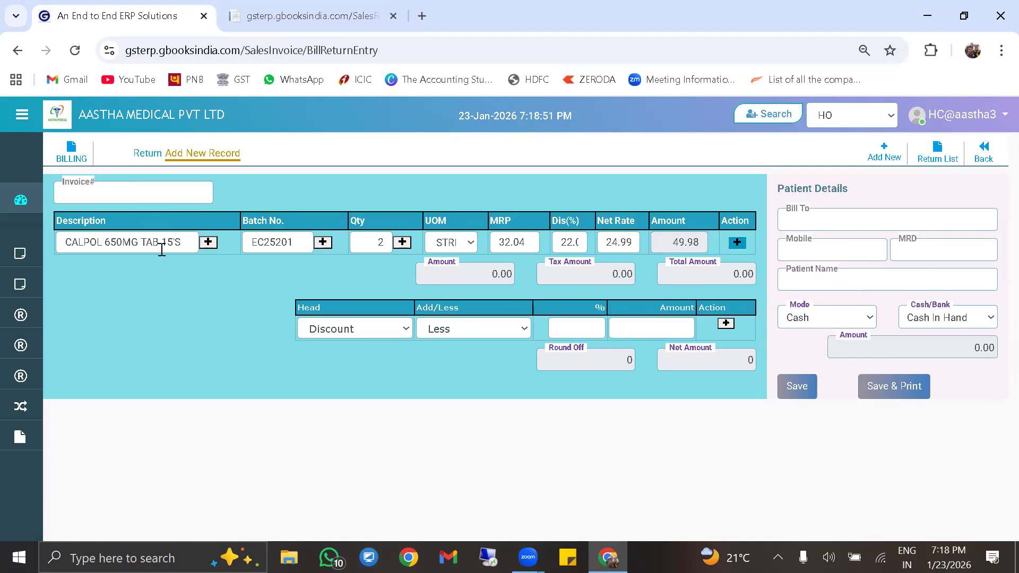
pyautogui.press('Return')
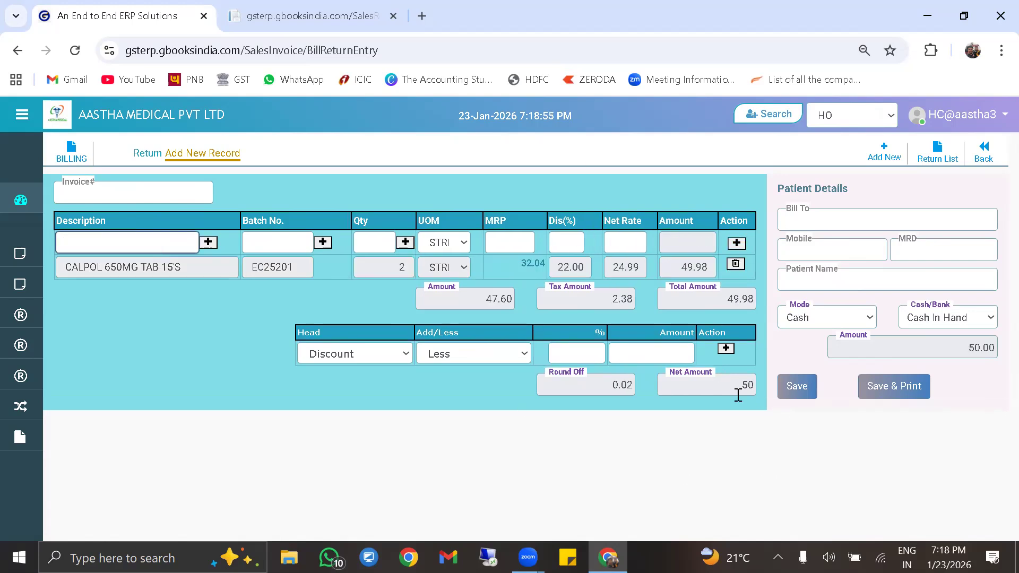
# Enter the customer's mobile number, then save and print the return to get its credit note
pyautogui.click(908, 399)
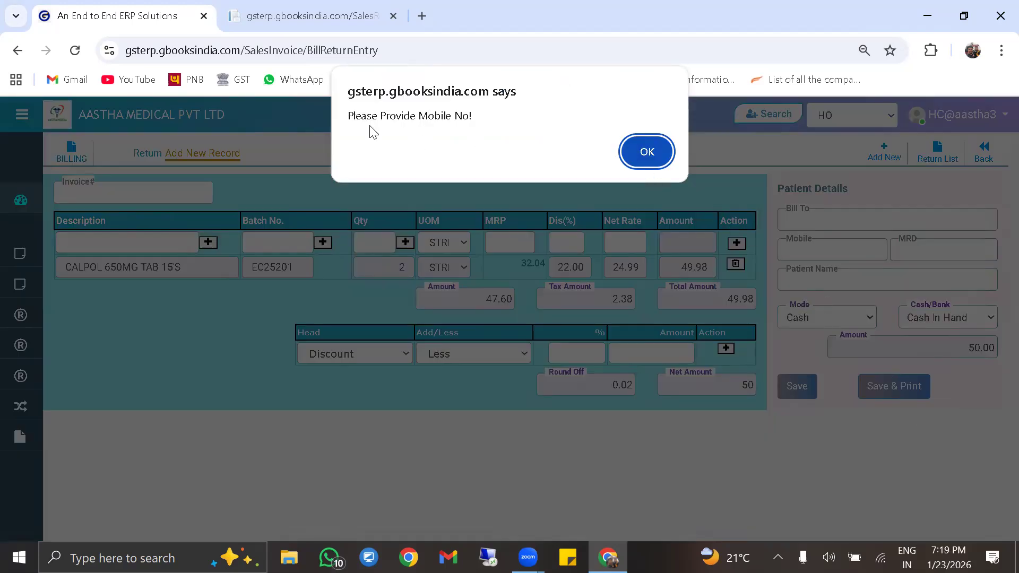
pyautogui.click(630, 157)
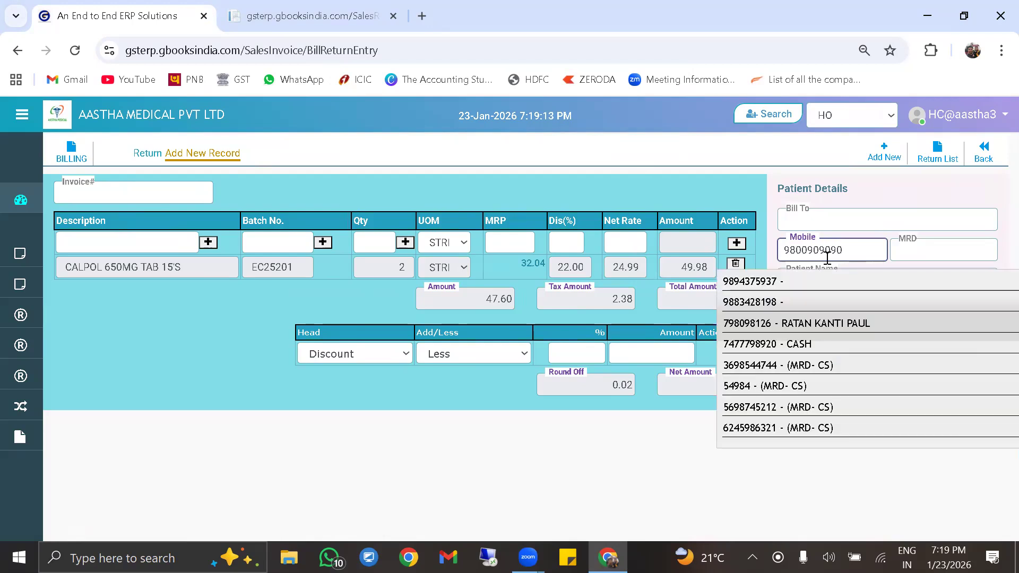
pyautogui.click(893, 247)
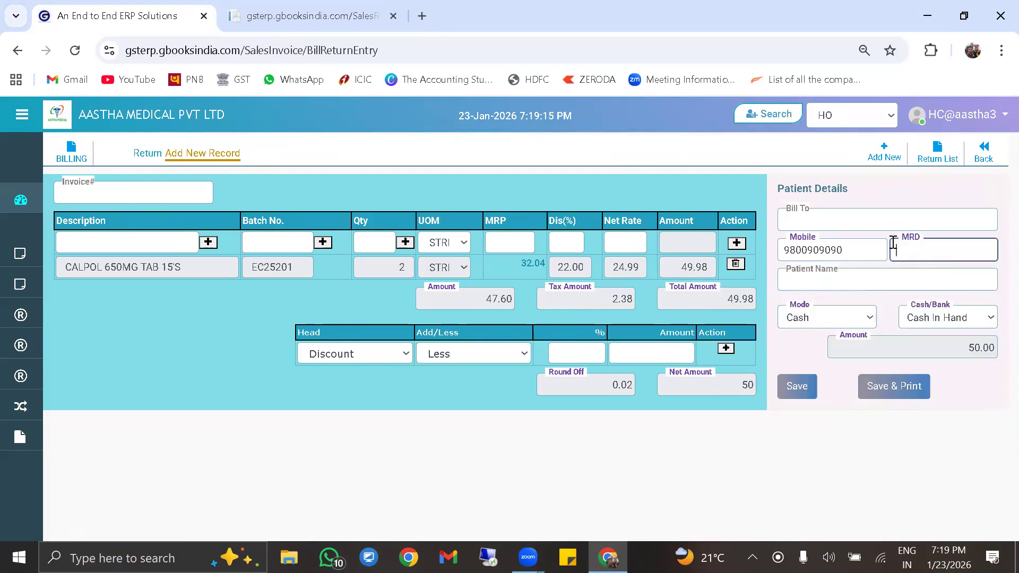
pyautogui.press('Tab')
pyautogui.press('Tab')
pyautogui.press('Tab')
pyautogui.press('Tab')
pyautogui.click(874, 388)
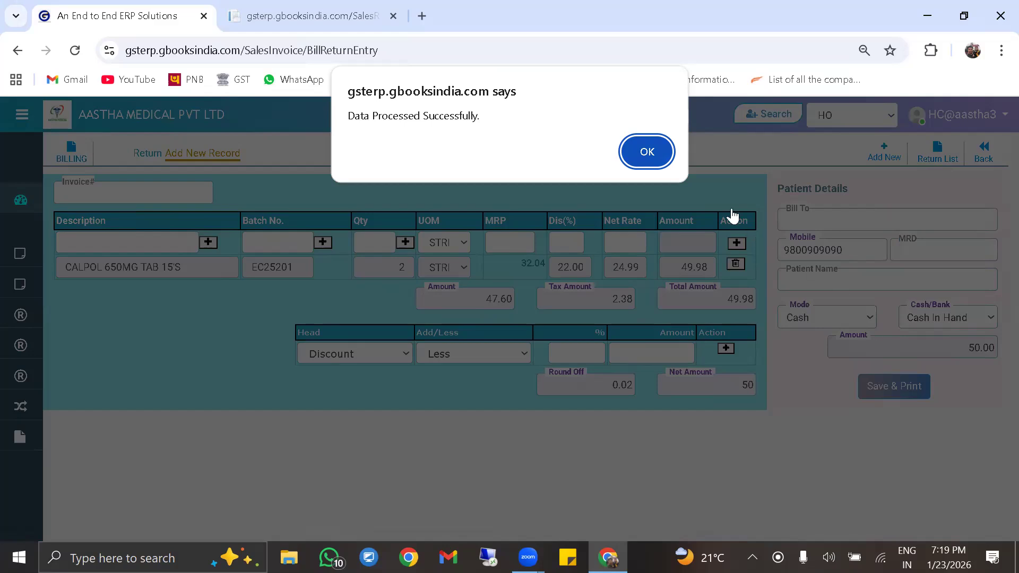
pyautogui.click(647, 151)
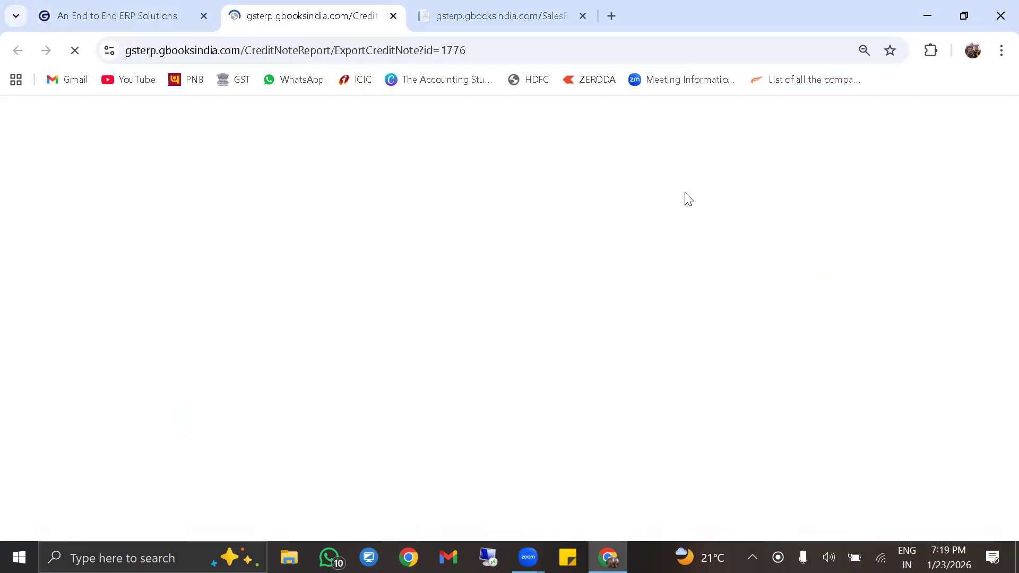